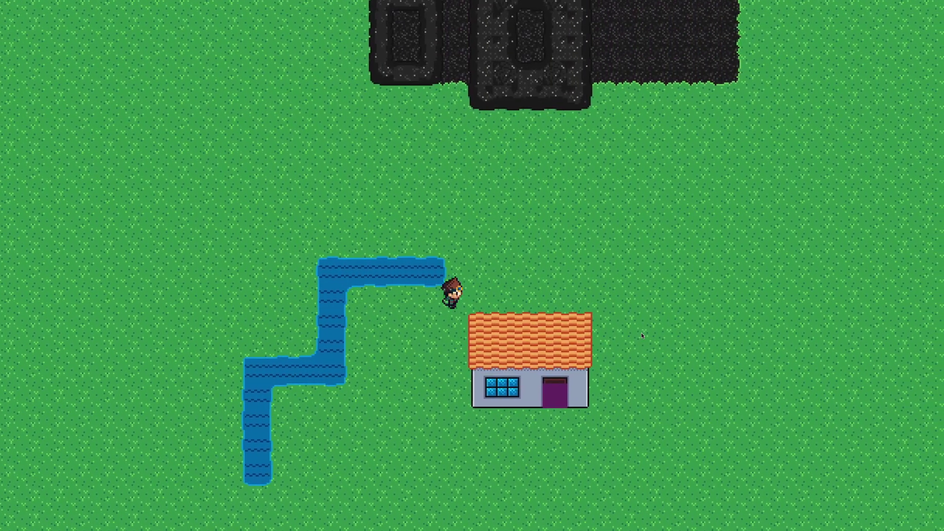
Walk the hero around the first house and through its door into the brick interior
key(Right)
key(Right)
key(Up)
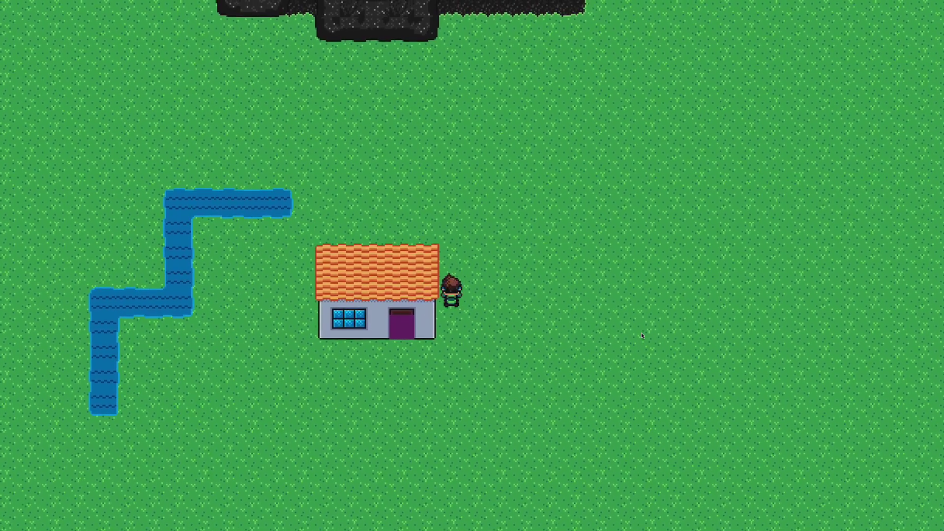
key(Left)
key(Left)
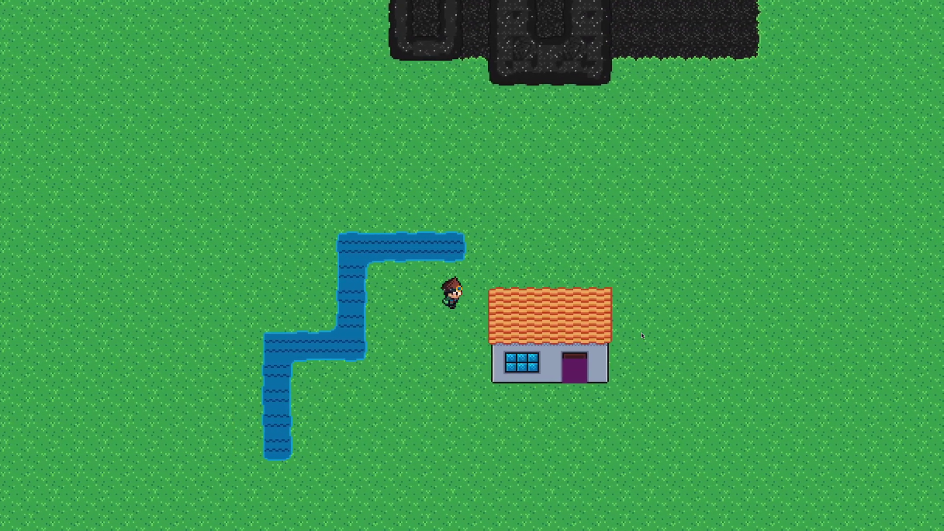
key(Right)
key(Right)
key(Down)
key(Down)
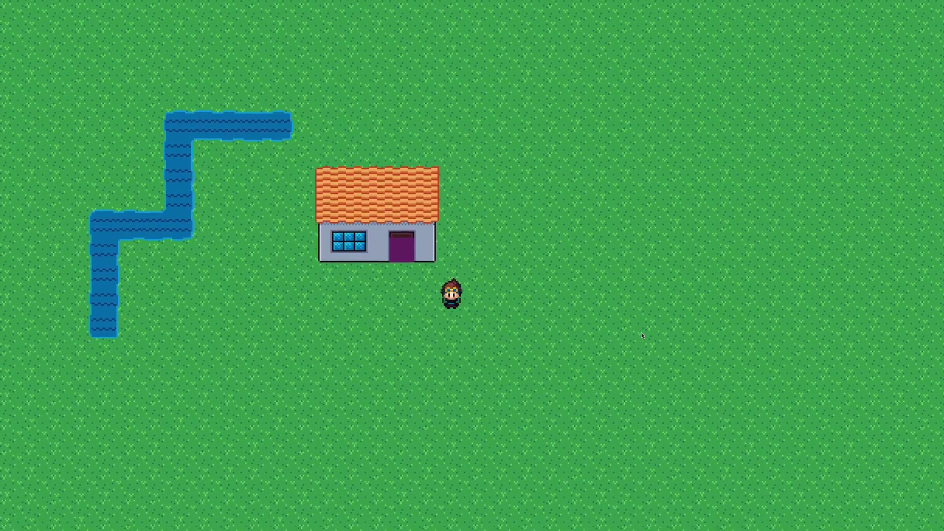
key(Left)
key(Up)
Walk back out over the purple exit tile and bring up the Game Menu
key(Down)
key(Down)
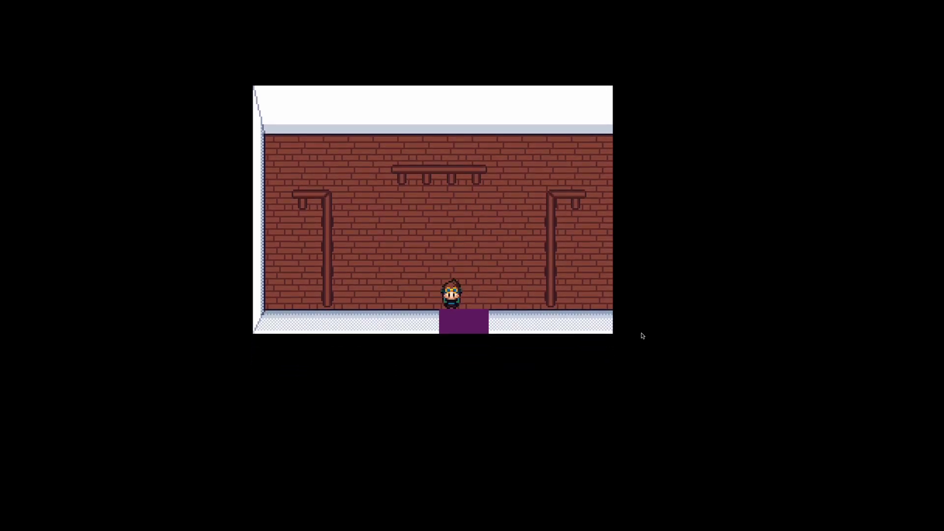
key(Left)
key(Up)
key(Up)
key(Escape)
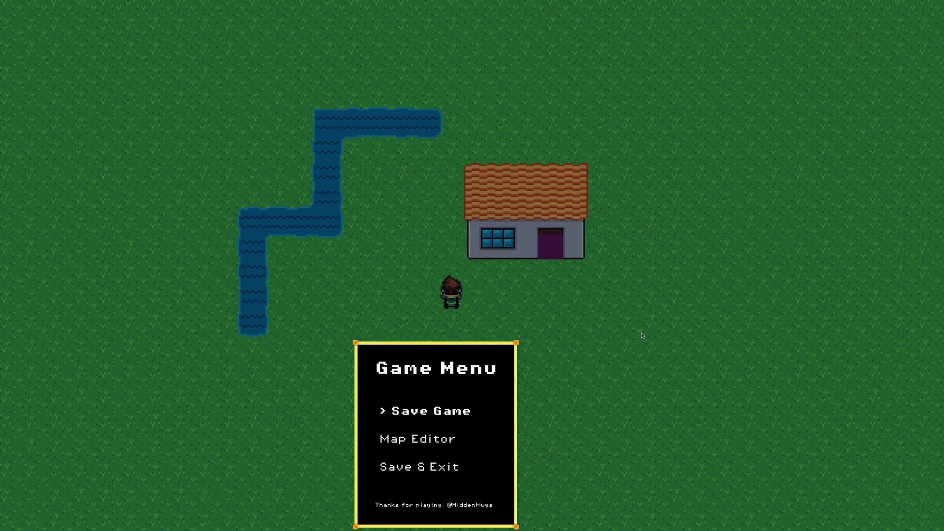
Enter the Map Editor and select the two-storey house tile
key(Down)
key(Return)
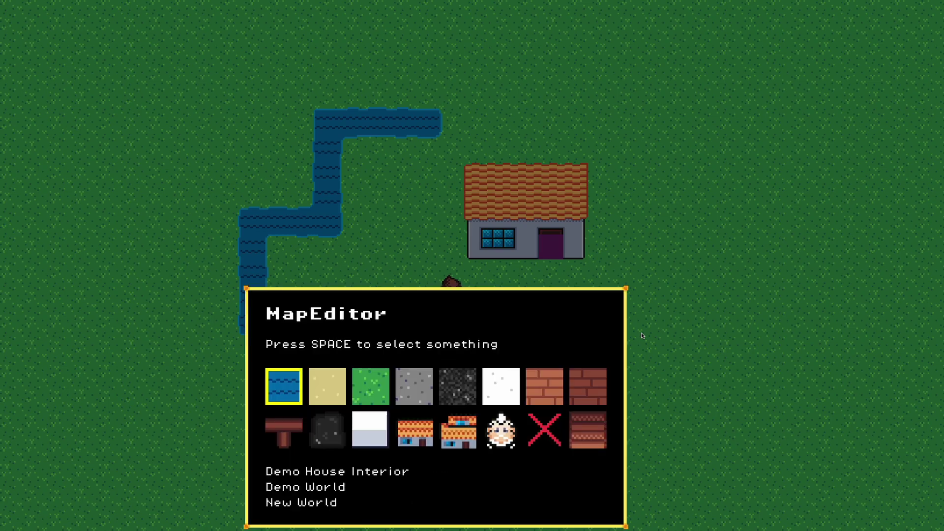
key(Down)
key(Right)
key(Right)
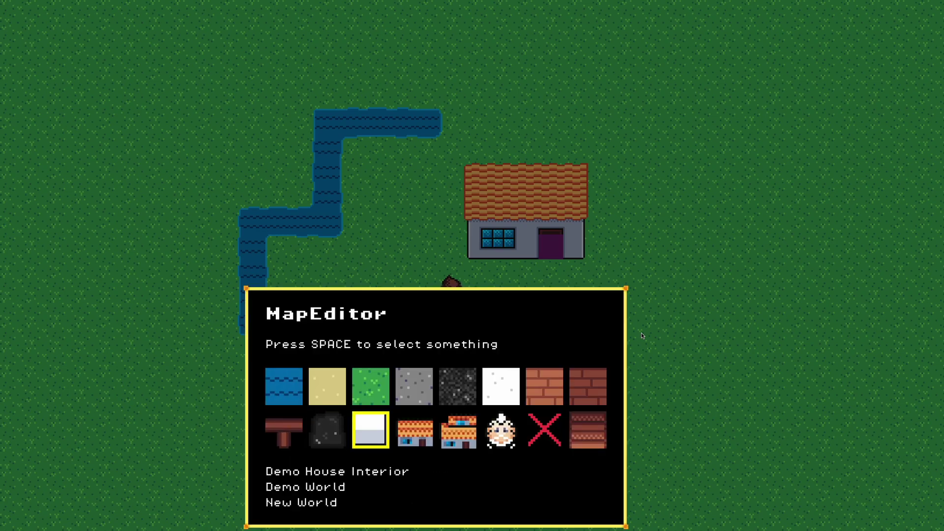
key(Right)
key(Right)
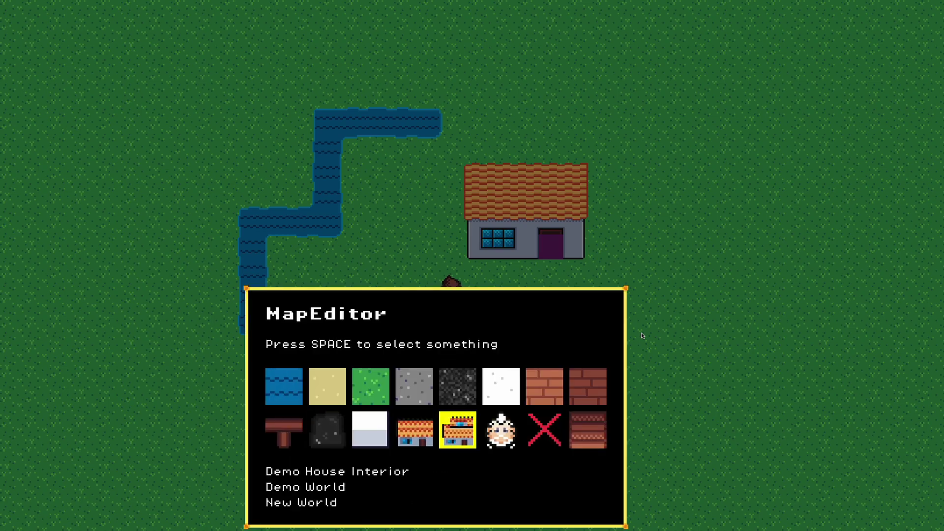
key(space)
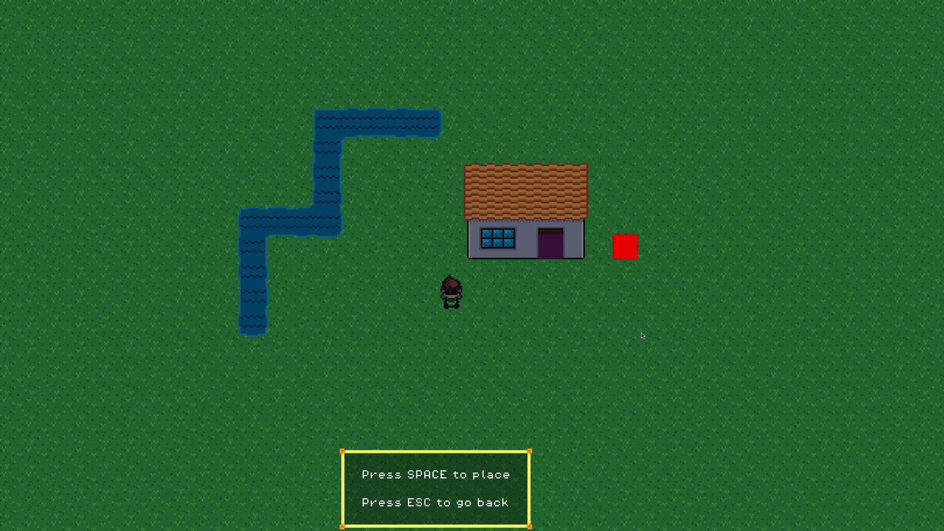
Place the two-storey house right of the first house, then reposition the marker
key(space)
key(Down)
key(Down)
key(Down)
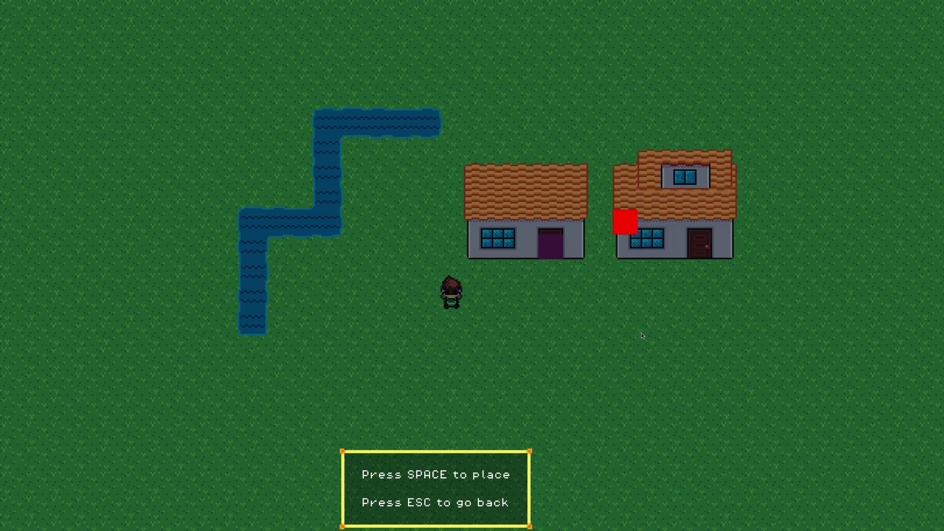
key(Down)
key(Down)
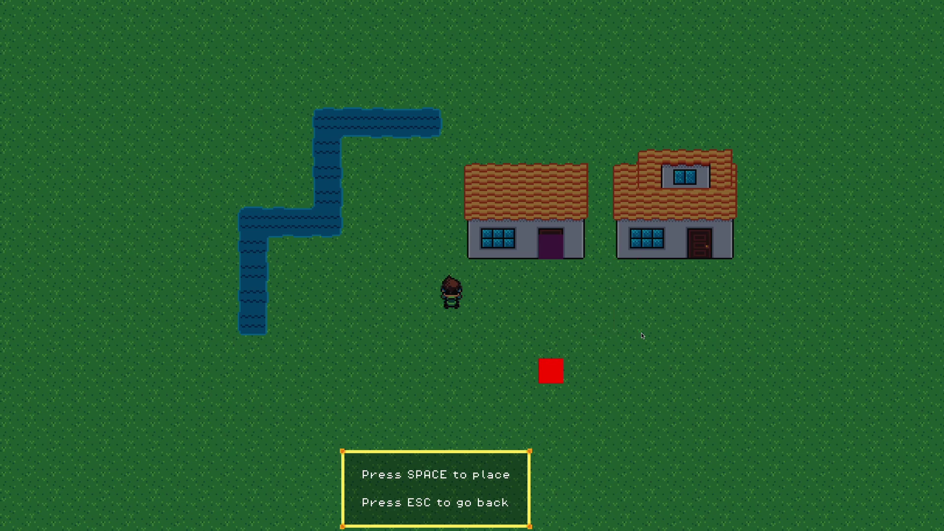
key(Left)
key(Left)
key(Down)
key(Down)
key(Up)
key(Up)
key(Escape)
Place the bald NPC below the two-storey house and return to play
key(Right)
key(Right)
key(Left)
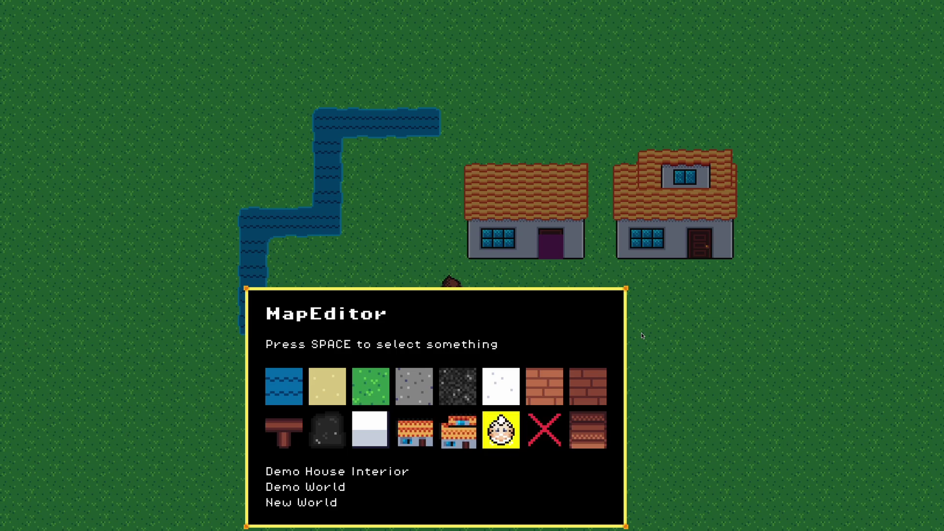
key(space)
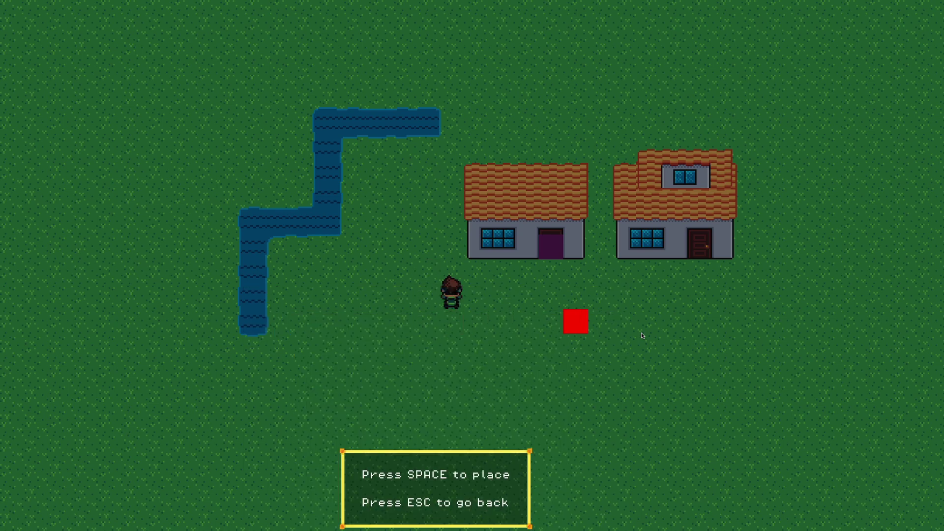
key(Escape)
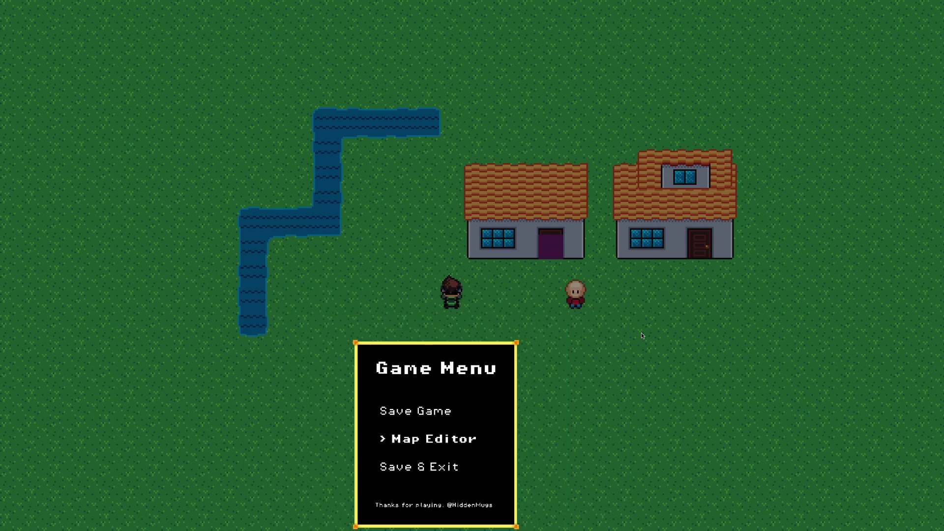
key(Escape)
key(Right)
key(Right)
key(Right)
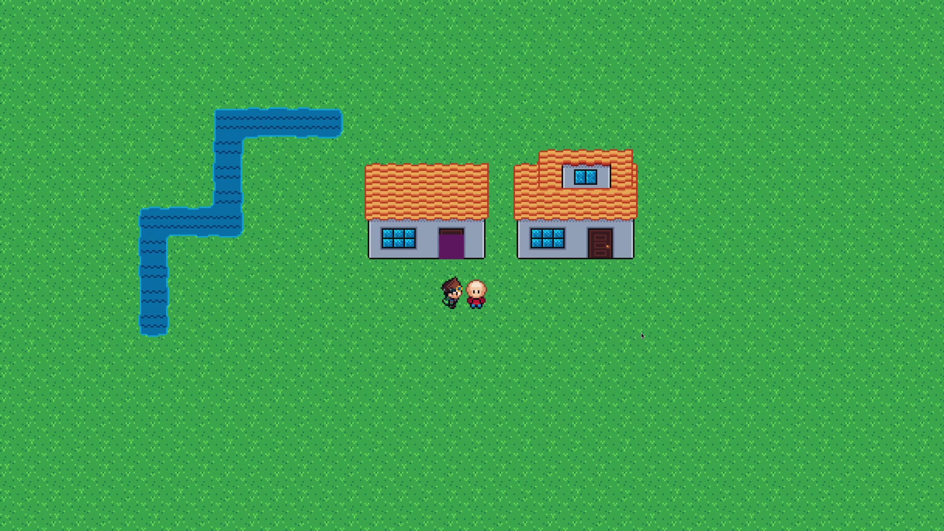
Walk beside the bald NPC, remove it with Delete, and move right
key(Down)
key(Down)
key(Right)
key(Right)
key(Up)
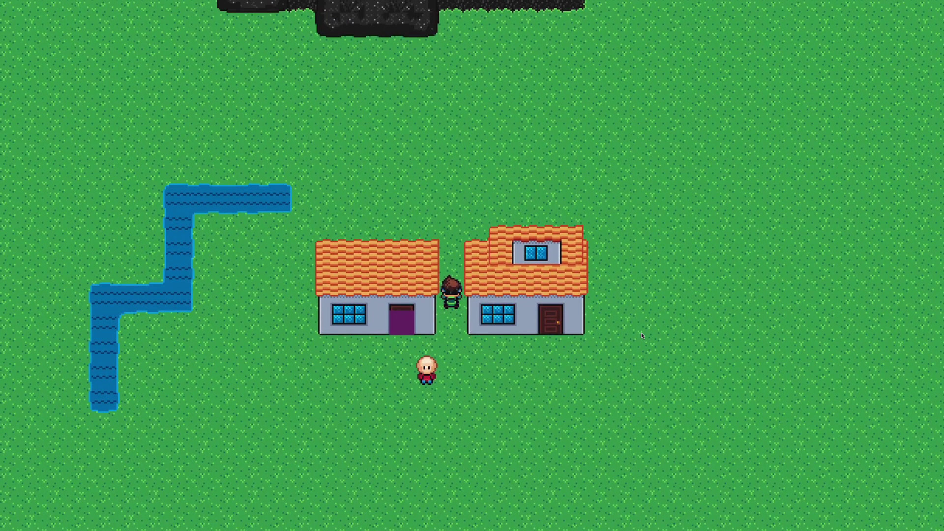
key(Down)
key(Down)
key(Up)
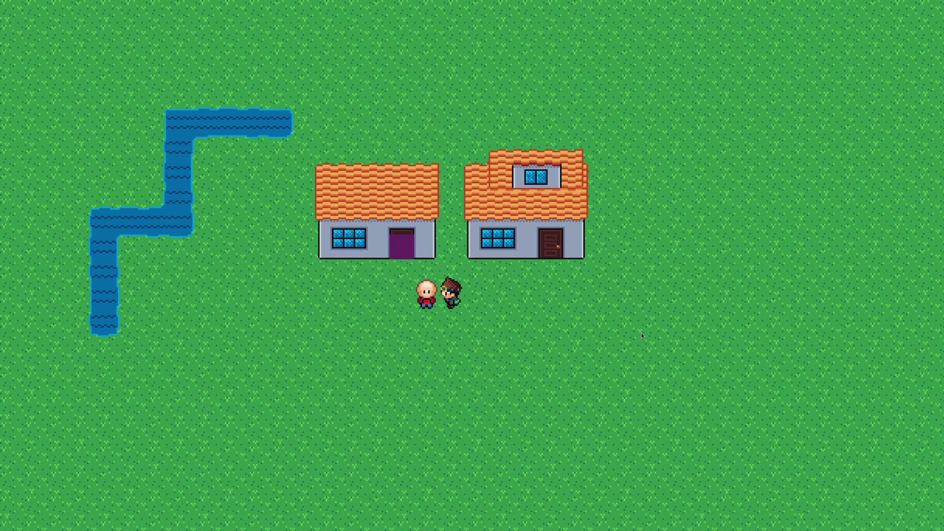
key(Delete)
key(space)
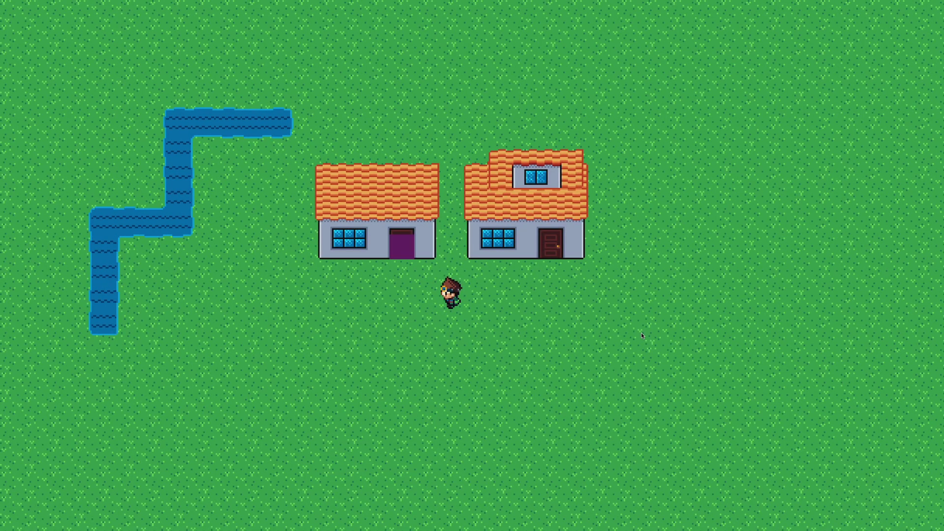
key(Right)
key(Right)
key(Right)
key(Right)
Create a New World from the Map Editor's world list
key(Escape)
key(Down)
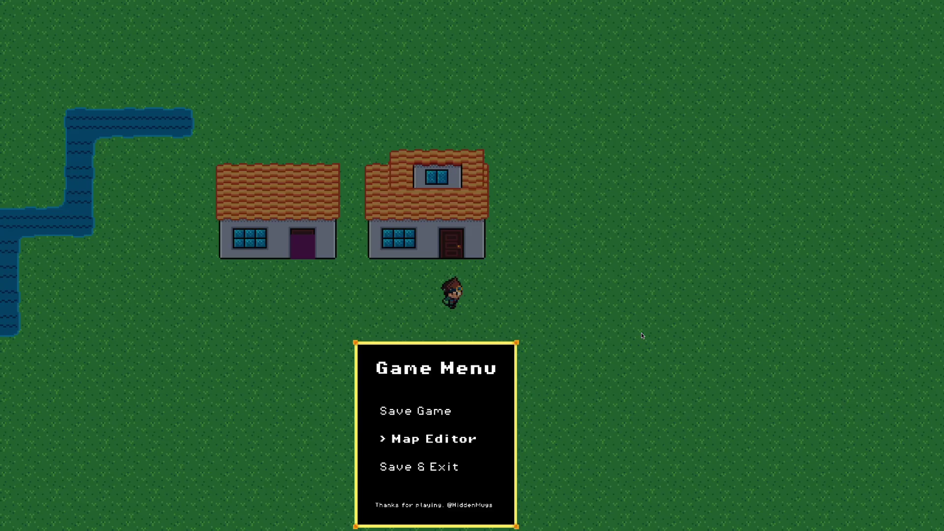
key(Return)
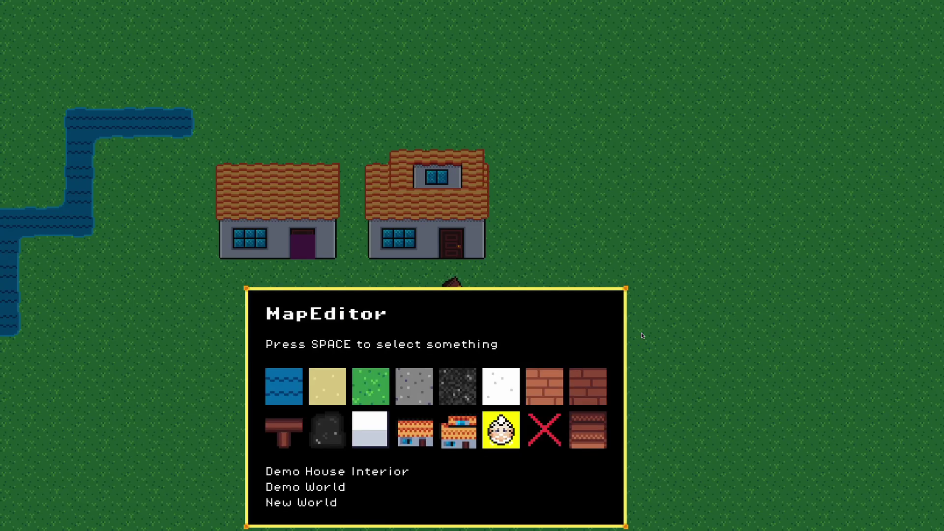
key(Down)
key(Down)
key(Down)
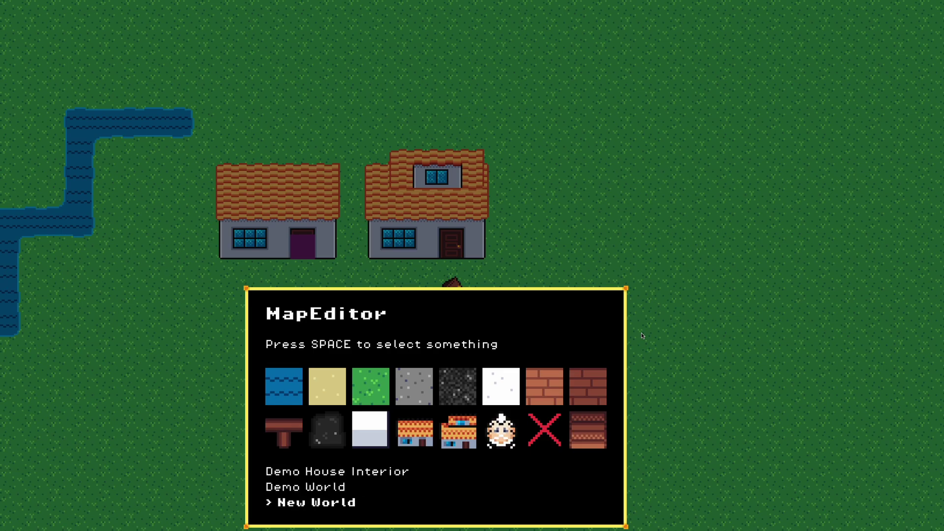
key(space)
Paint brick walls, a grey floor border and a purple exit tile in the room
key(Up)
key(space)
key(space)
key(space)
key(space)
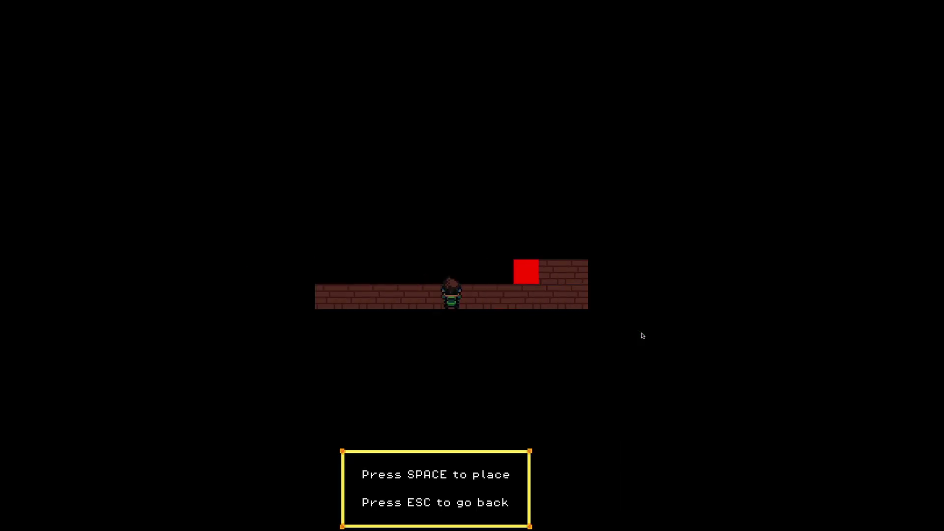
key(space)
key(space)
key(space)
key(space)
key(space)
key(space)
key(space)
key(space)
key(Escape)
key(Down)
key(Down)
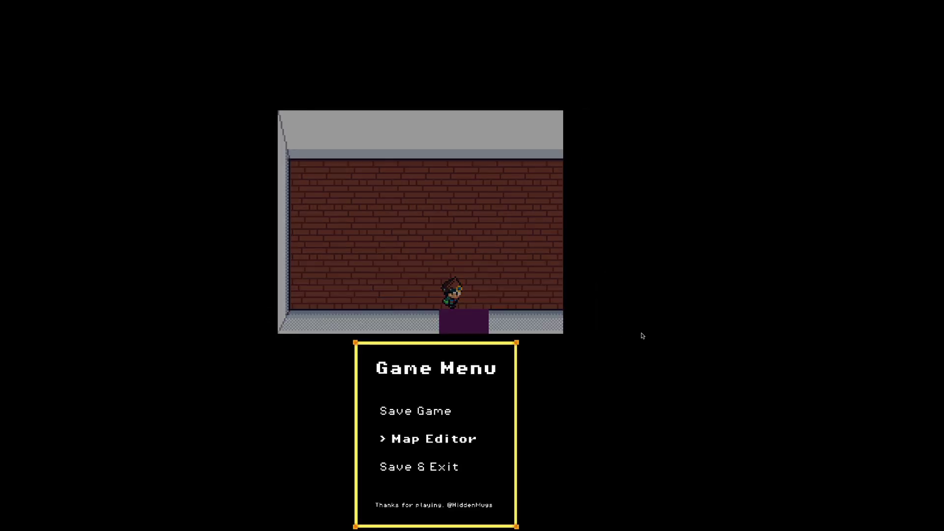
Select the stairs tile in the Map Editor palette
key(Return)
key(Down)
key(Right)
key(Right)
key(Right)
key(Right)
key(Right)
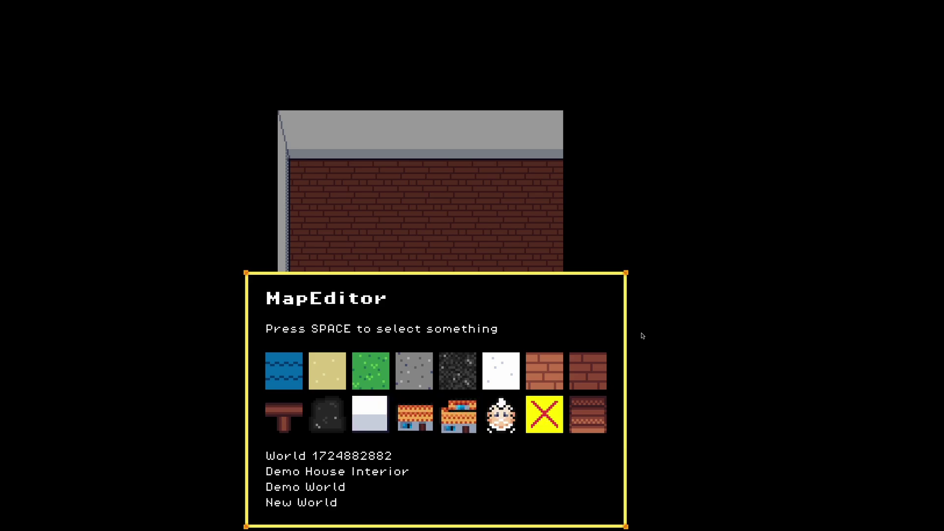
key(Right)
key(space)
Place the stairs in the room's upper-right corner and return to gameplay
key(Right)
key(Right)
key(Right)
key(Up)
key(Up)
key(Up)
key(Up)
key(Up)
key(Right)
key(Left)
key(space)
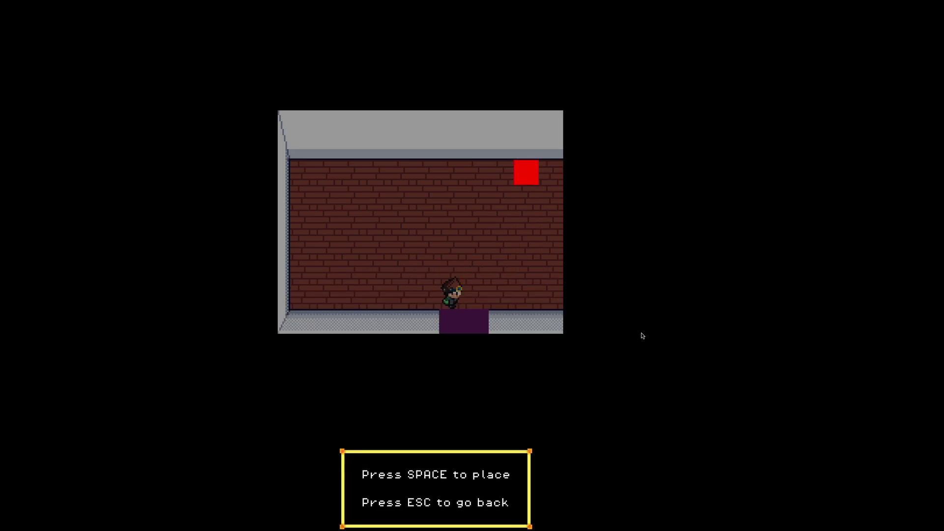
key(Down)
key(Down)
key(Escape)
key(Escape)
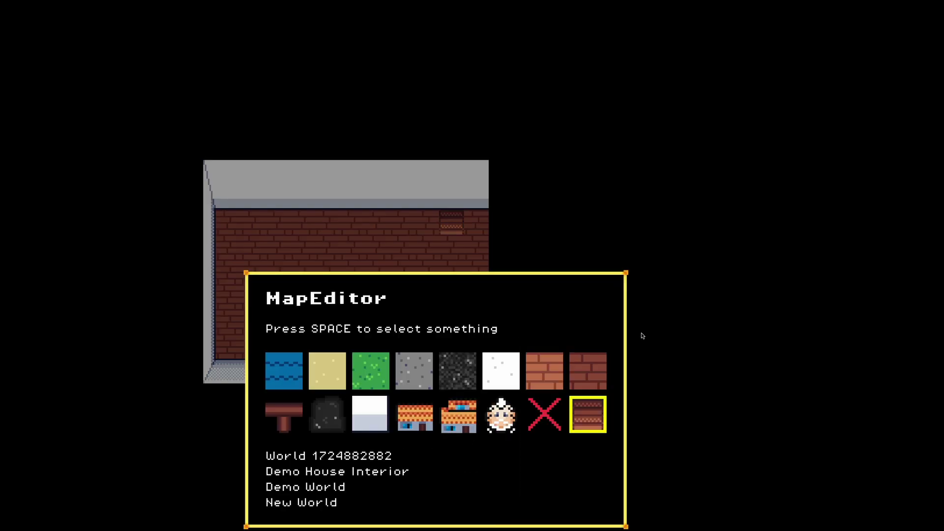
Abandon a tile placement and create another empty New World
key(Left)
key(Left)
key(Left)
key(Down)
key(Down)
key(Down)
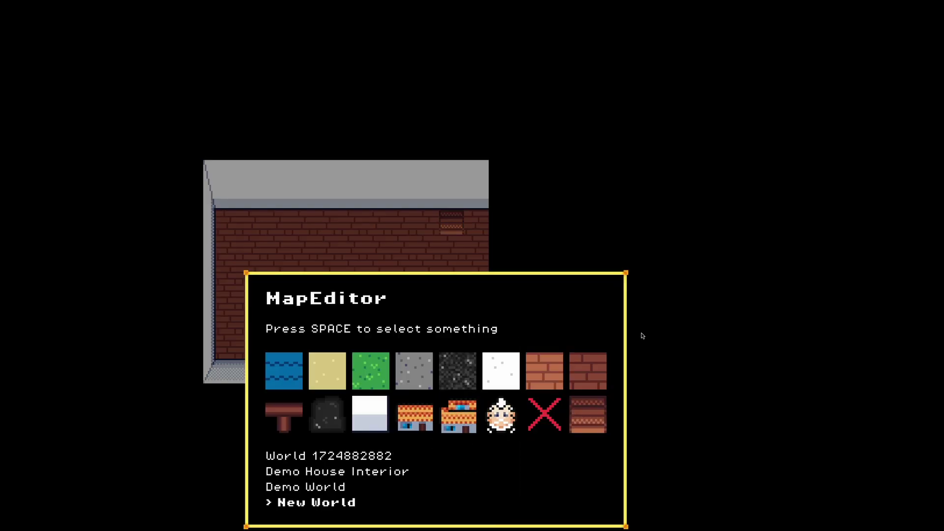
key(space)
key(Up)
key(Right)
key(Escape)
key(space)
Load the Demo House Interior room from the Map Editor's world list
key(Escape)
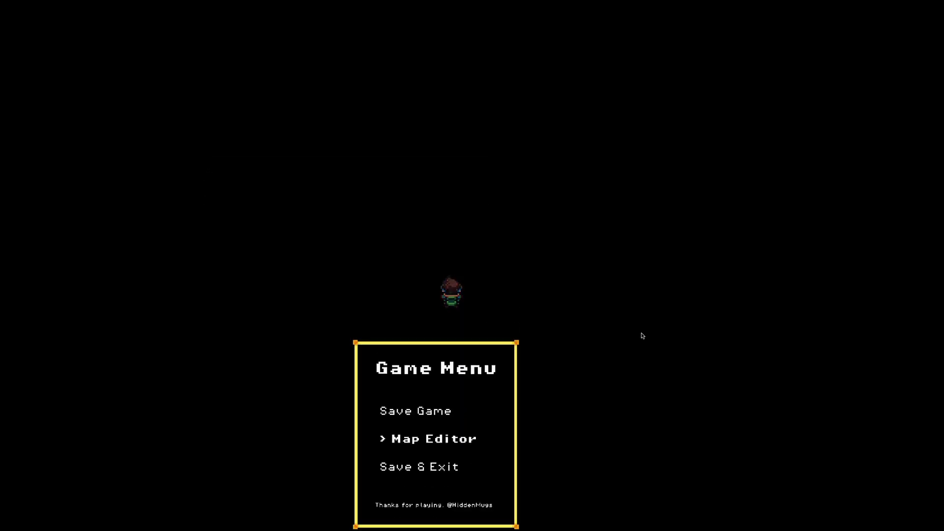
key(Up)
key(Down)
key(Down)
key(Up)
key(space)
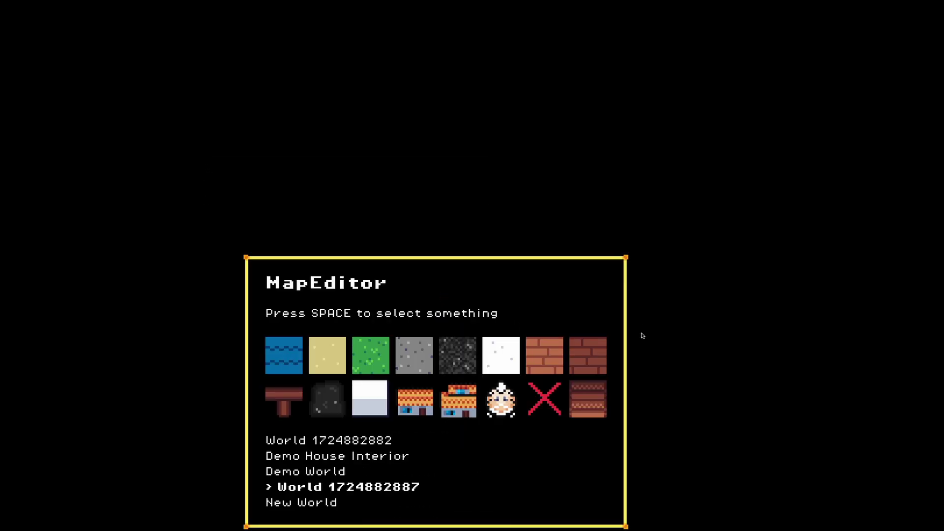
key(Up)
key(Up)
key(space)
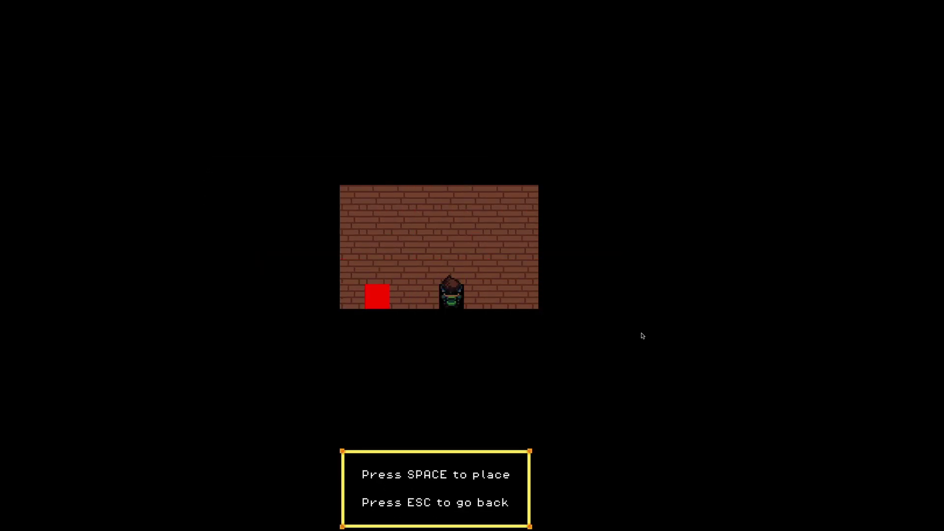
Pick the purple warp tile from the palette and place it
key(Escape)
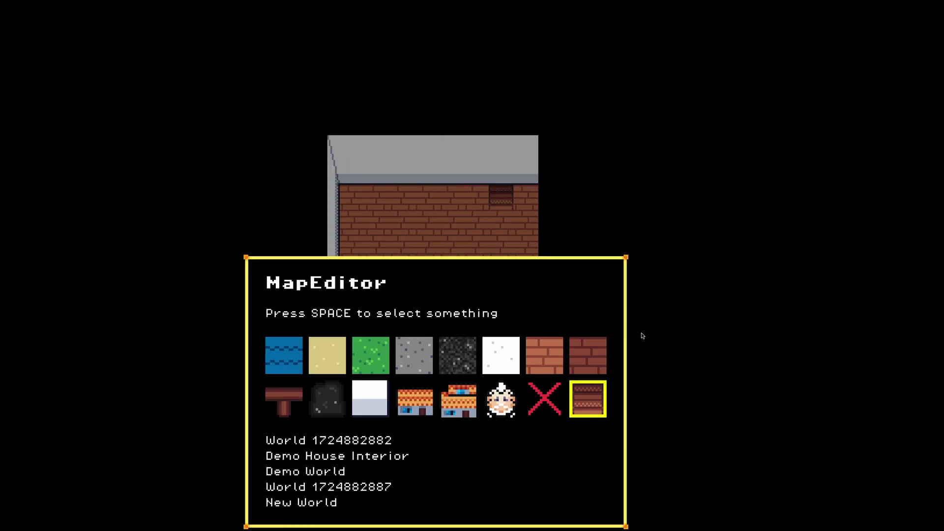
key(Up)
key(Right)
key(Down)
key(space)
key(space)
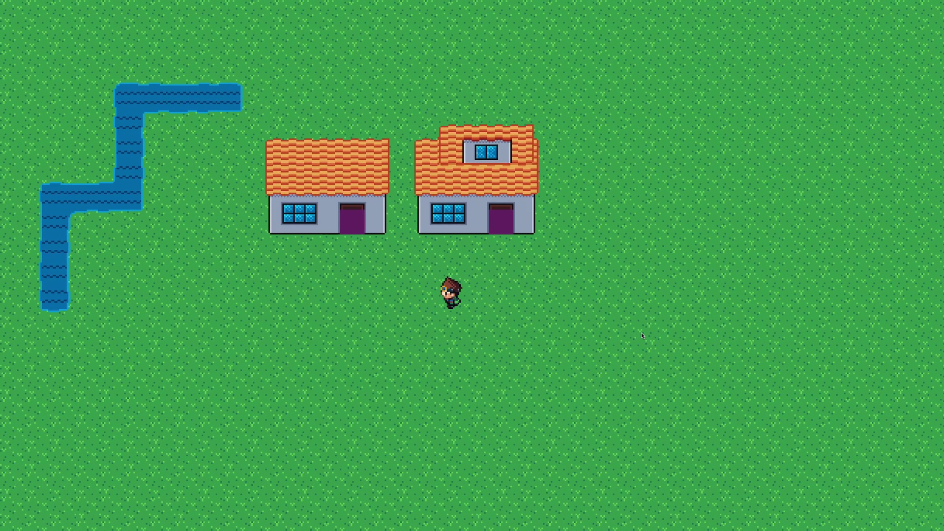
key(Left)
key(Left)
key(Left)
key(Left)
Walk out to the overworld and highlight Save & Exit in the Game Menu
key(Escape)
key(Down)
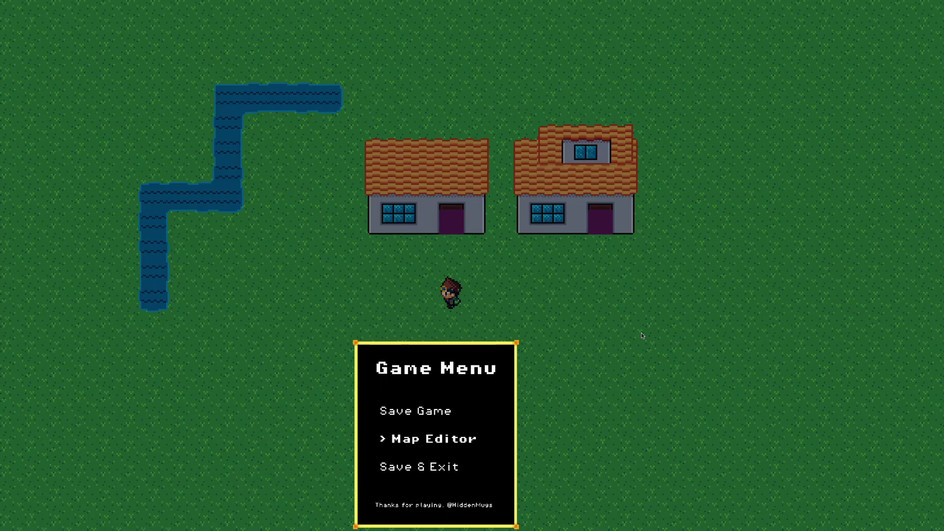
key(Up)
key(Down)
key(Down)
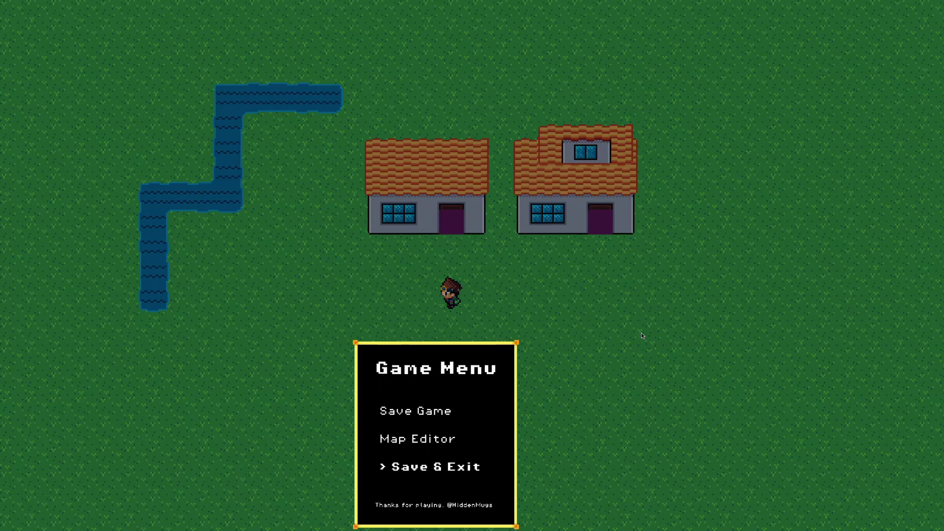